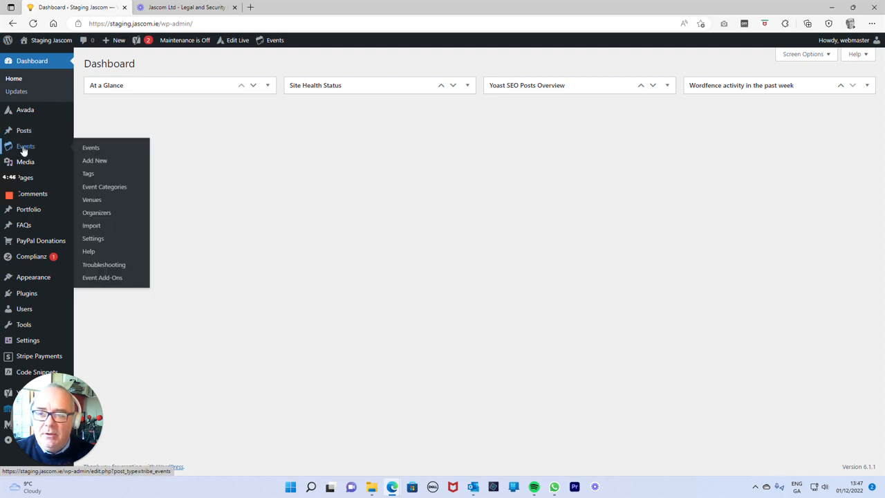
Create a new event in the events list and title it "Christmas Day"
{"action": "left_click", "coordinate": [95, 149]}
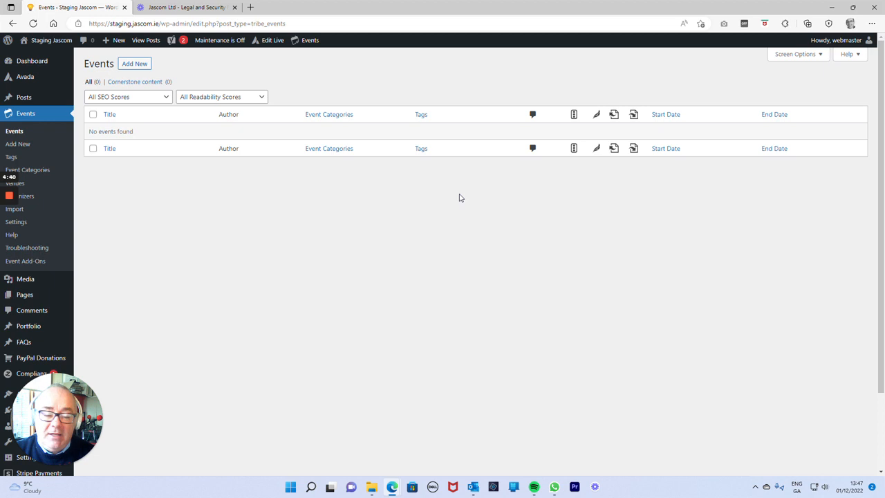
{"action": "left_click", "coordinate": [136, 65]}
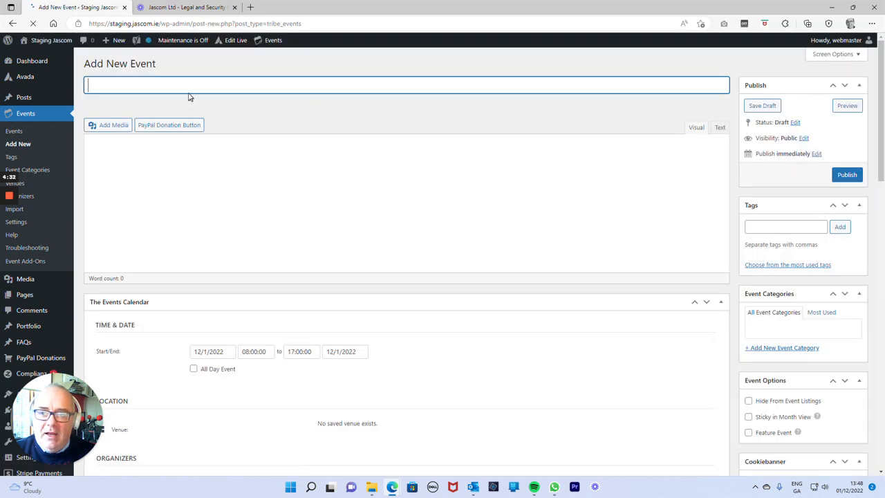
{"action": "type", "text": "Chris"}
{"action": "key", "text": "BackSpace"}
{"action": "key", "text": "BackSpace"}
{"action": "type", "text": "istmas"}
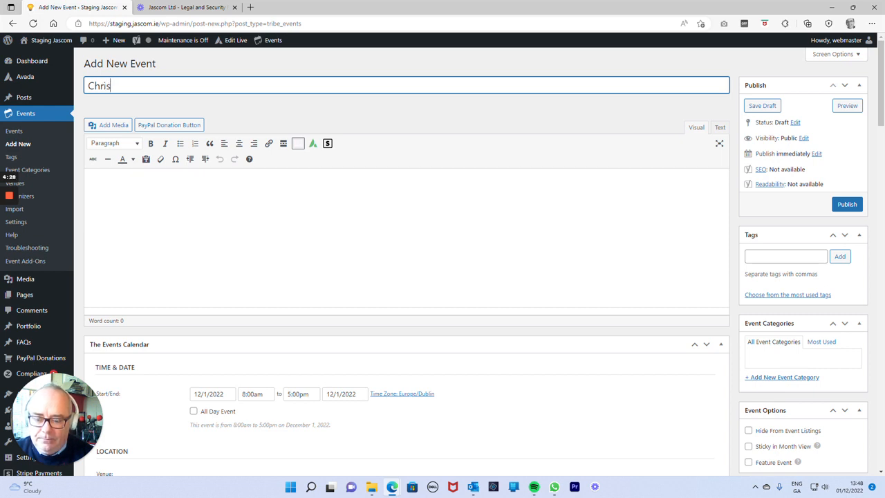
{"action": "key", "text": "BackSpace"}
{"action": "key", "text": "BackSpace"}
{"action": "key", "text": "BackSpace"}
{"action": "type", "text": "mas Day"}
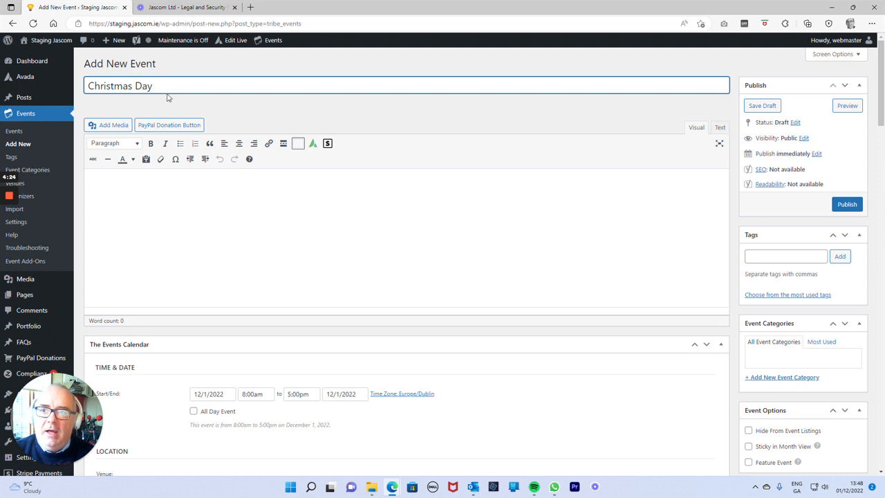
Write "We are off on hols ...." as the event's description
{"action": "key", "text": "Tab"}
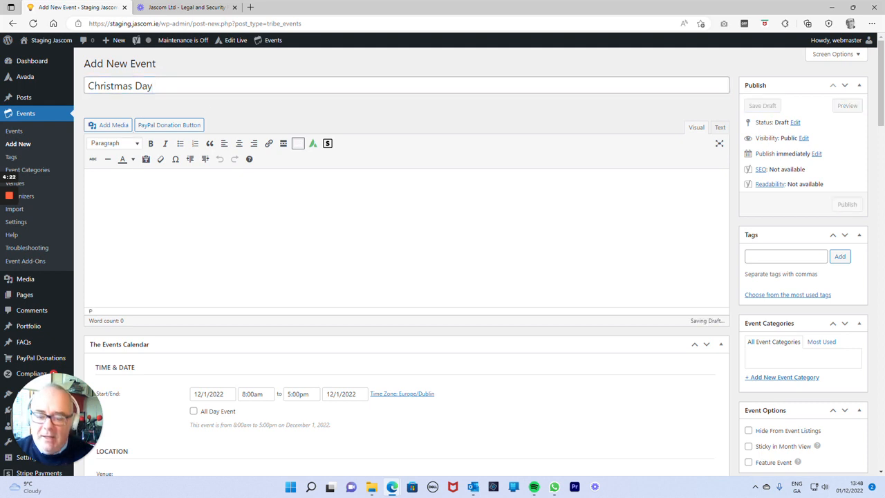
{"action": "type", "text": "We are oof"}
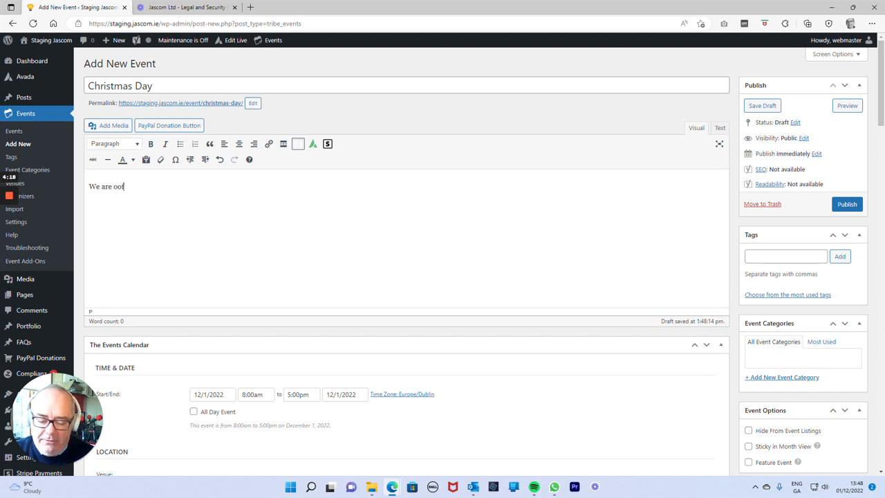
{"action": "key", "text": "BackSpace"}
{"action": "key", "text": "BackSpace"}
{"action": "type", "text": "ff on hols...."}
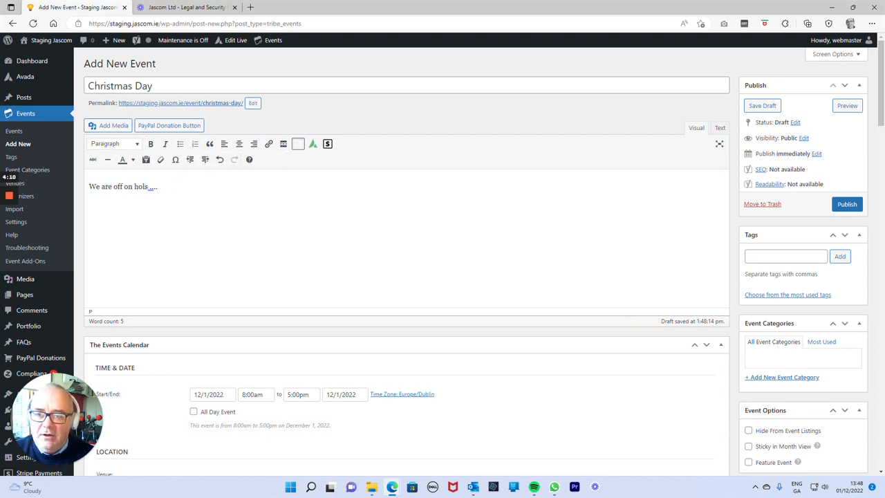
{"action": "key", "text": "ctrl+a"}
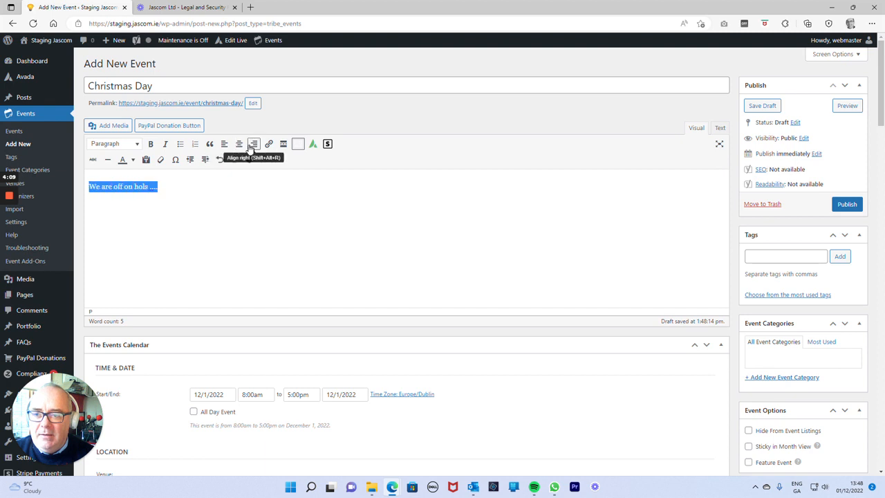
{"action": "left_click", "coordinate": [157, 187]}
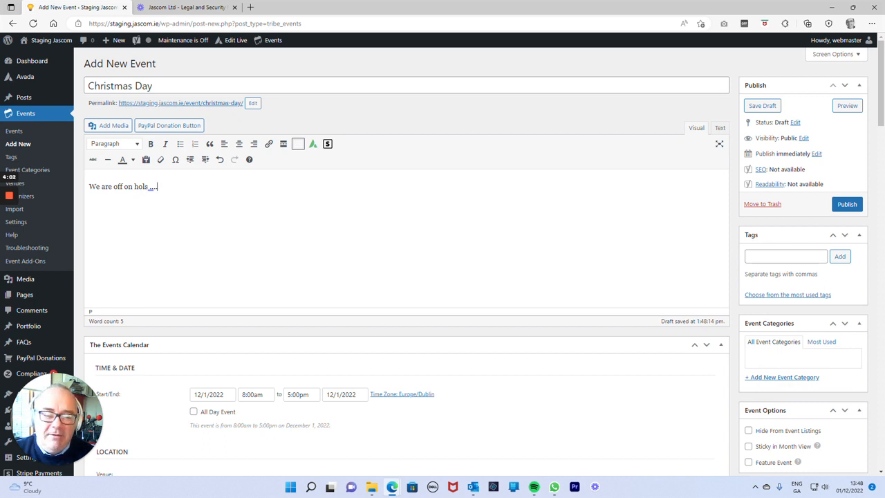
Schedule the event for 12/25/2022 and make it an all-day event
{"action": "scroll", "coordinate": [173, 137], "scroll_direction": "down", "scroll_amount": 3}
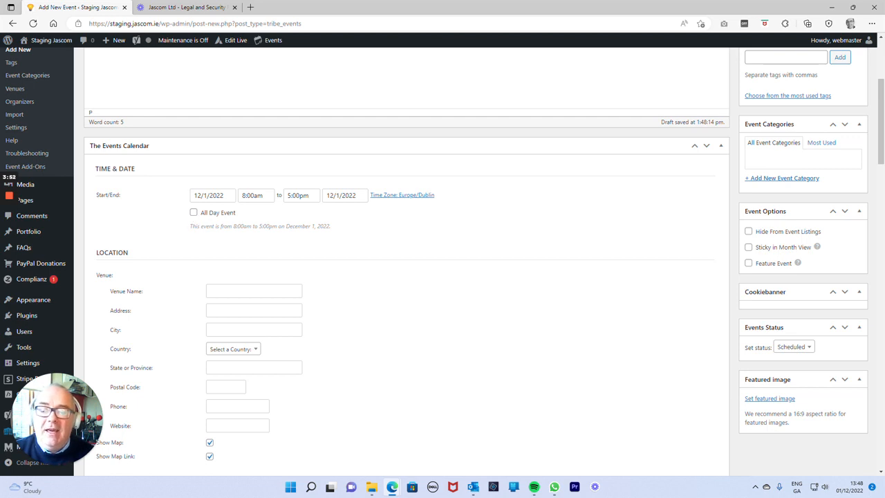
{"action": "left_click", "coordinate": [209, 195]}
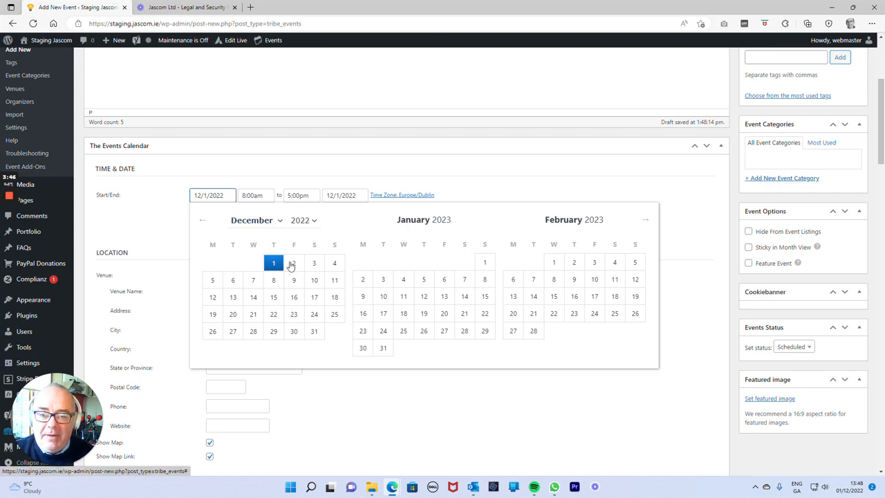
{"action": "left_click", "coordinate": [335, 316]}
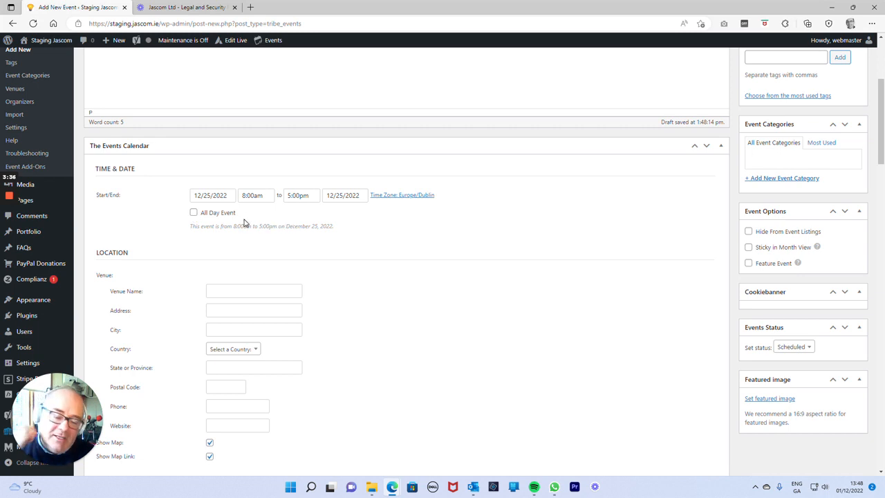
{"action": "left_click", "coordinate": [194, 214]}
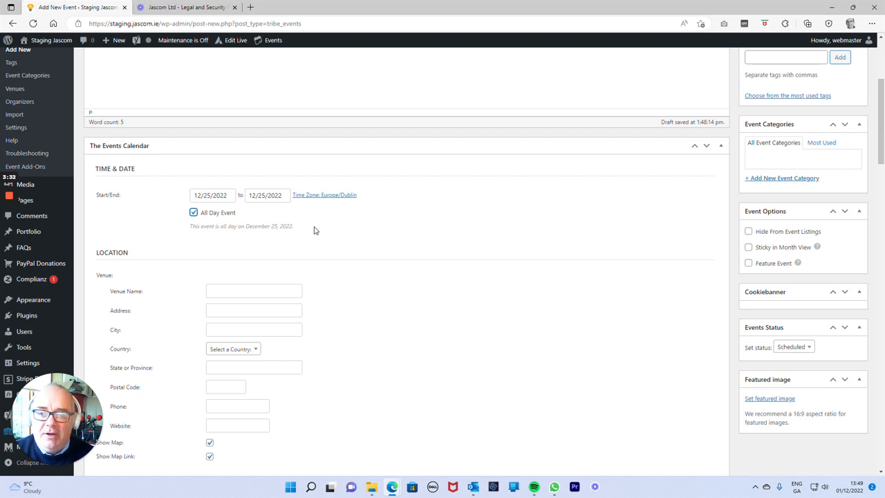
Name the venue "Blackrock" and fill in its address and contact details from the saved test address entry
{"action": "scroll", "coordinate": [314, 230], "scroll_direction": "down", "scroll_amount": 2}
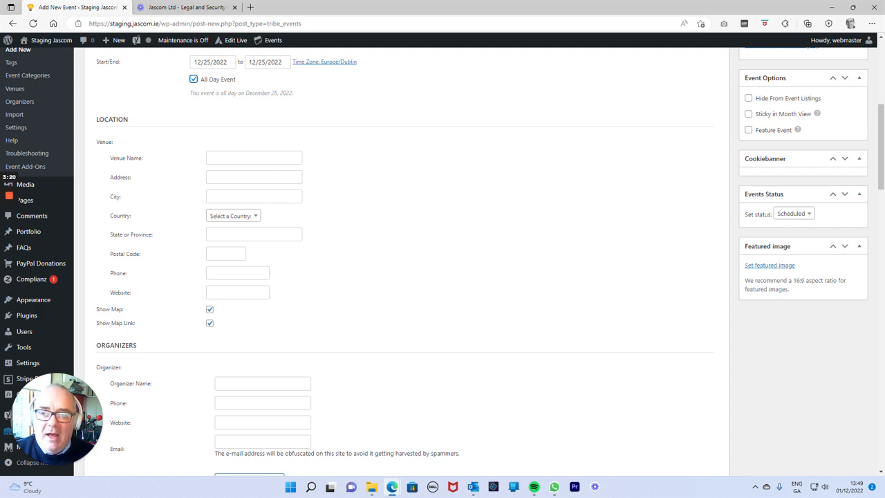
{"action": "left_click", "coordinate": [254, 157]}
{"action": "type", "text": "Bkla"}
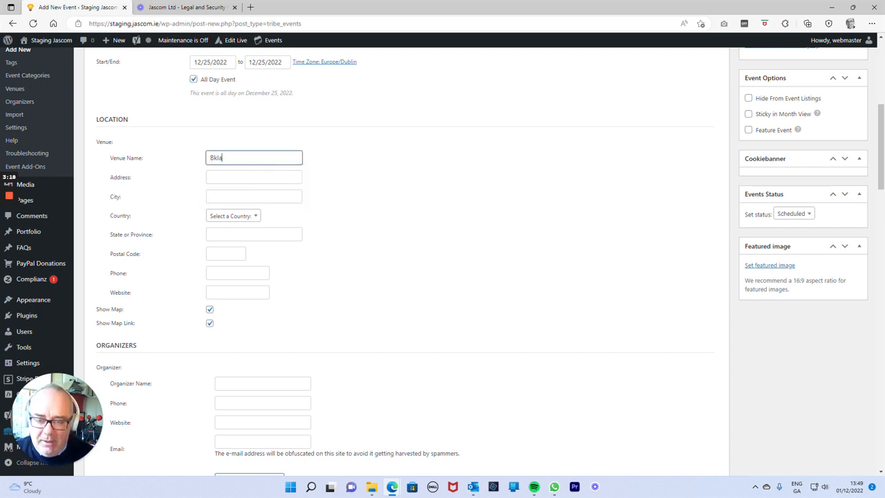
{"action": "type", "text": "lackrock"}
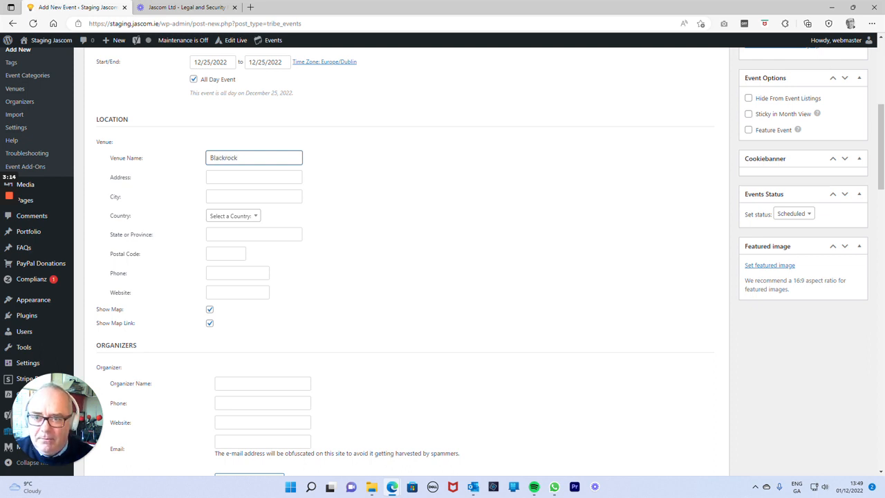
{"action": "key", "text": "Tab"}
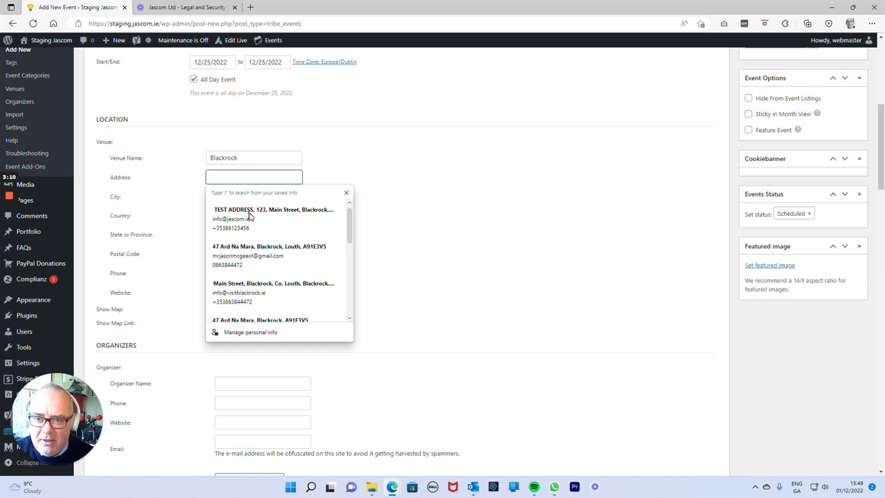
{"action": "left_click", "coordinate": [341, 213]}
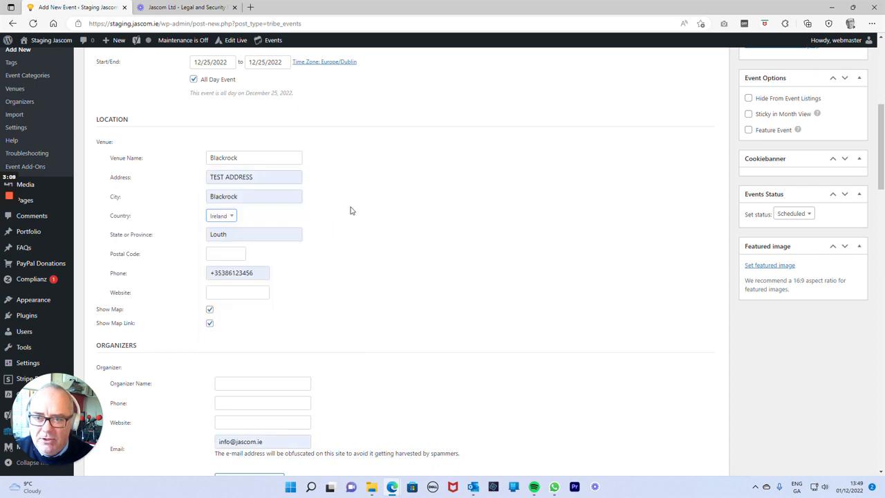
{"action": "scroll", "coordinate": [329, 270], "scroll_direction": "down", "scroll_amount": 1}
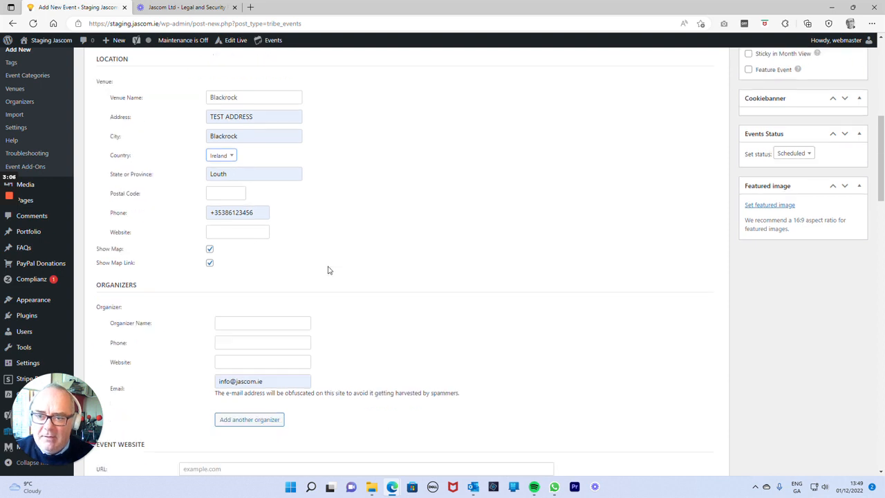
{"action": "scroll", "coordinate": [328, 263], "scroll_direction": "down", "scroll_amount": 1}
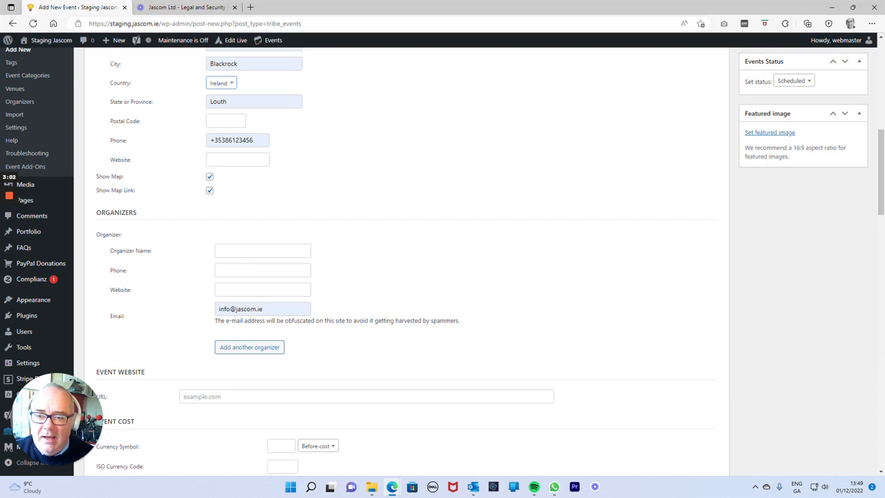
{"action": "left_click", "coordinate": [262, 251]}
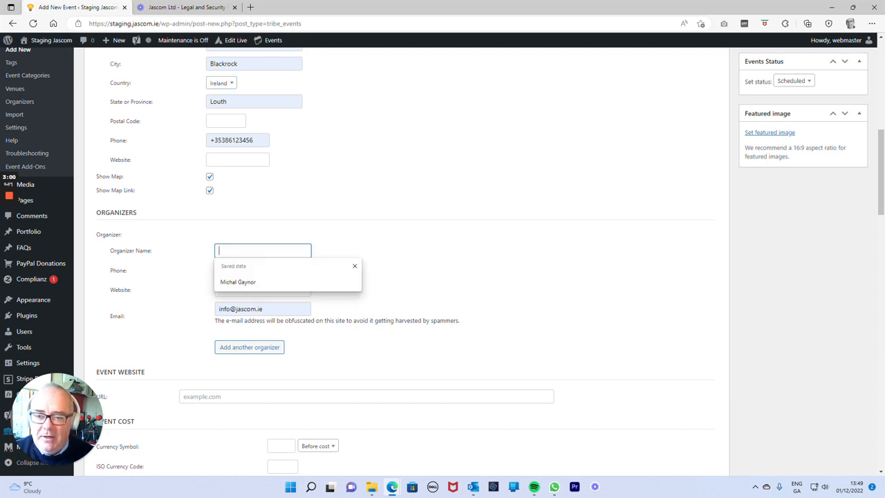
{"action": "type", "text": "Jason McGee"}
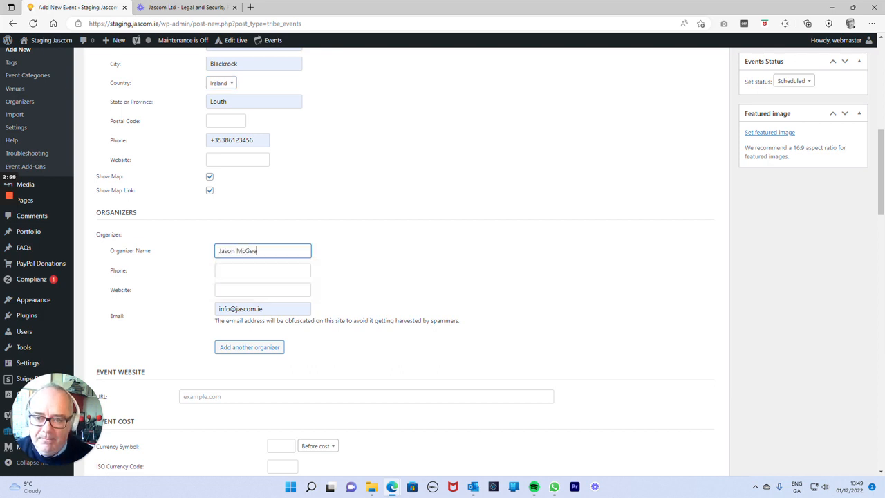
{"action": "key", "text": "Tab"}
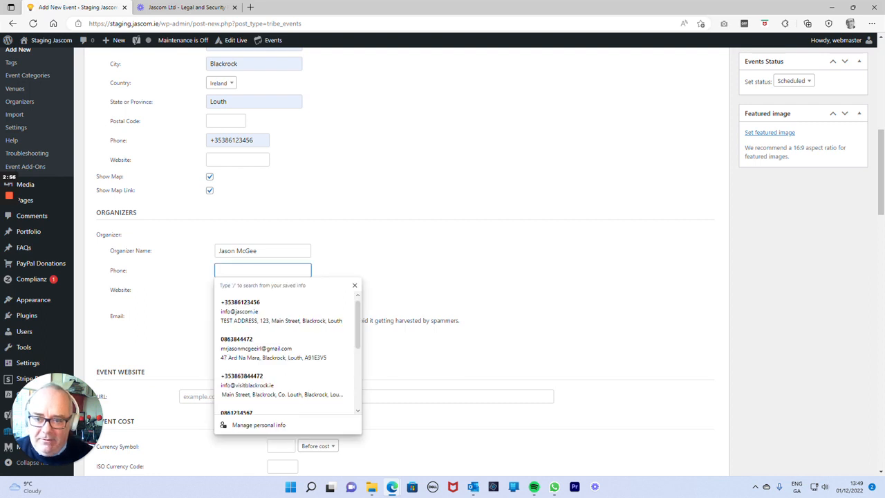
{"action": "left_click", "coordinate": [269, 310]}
{"action": "left_click", "coordinate": [304, 289]}
{"action": "type", "text": "www.jascom.ie"}
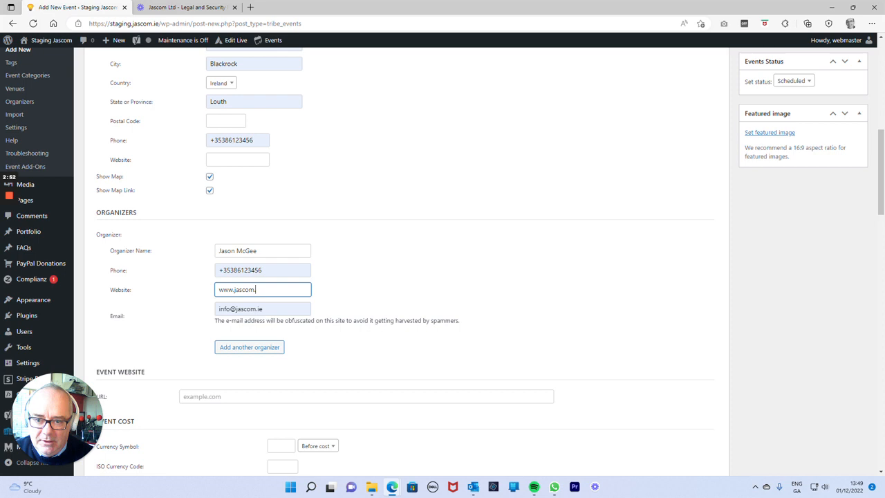
{"action": "left_click", "coordinate": [409, 272]}
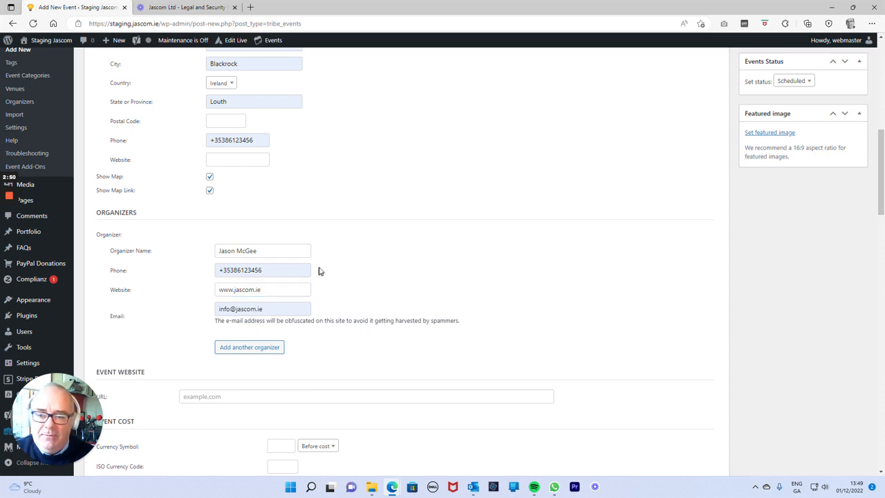
{"action": "scroll", "coordinate": [321, 268], "scroll_direction": "down", "scroll_amount": 2}
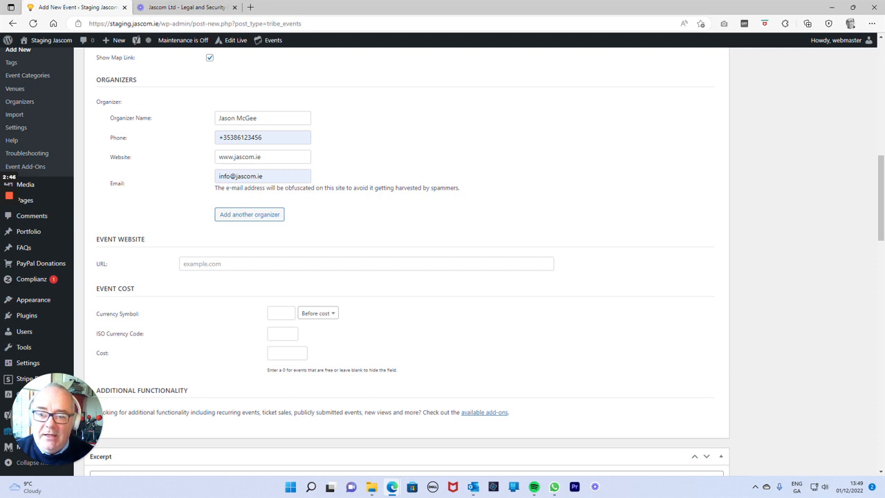
{"action": "left_click", "coordinate": [276, 264]}
{"action": "type", "text": "www."}
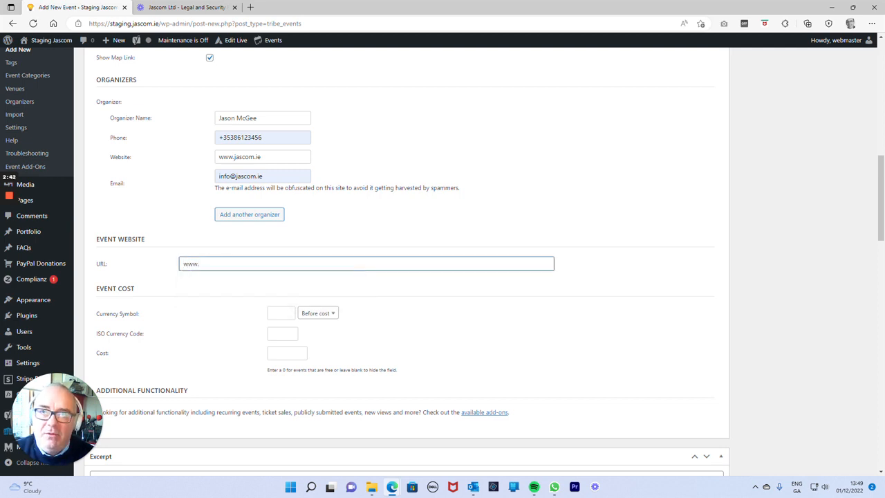
{"action": "type", "text": "ticket"}
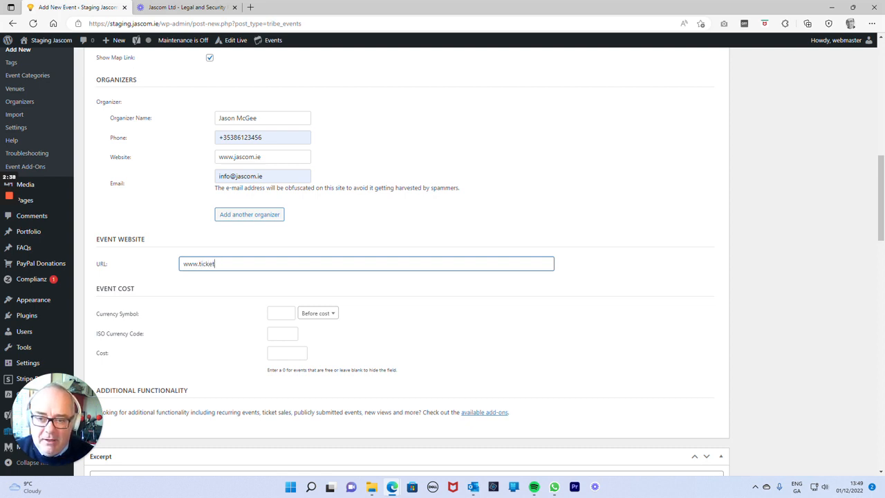
{"action": "type", "text": "master.ioe"}
{"action": "key", "text": "BackSpace"}
{"action": "key", "text": "BackSpace"}
{"action": "type", "text": "e"}
{"action": "left_click", "coordinate": [382, 297]}
Set the event's currency symbol to € and its cost to "FREE"
{"action": "left_click", "coordinate": [283, 314]}
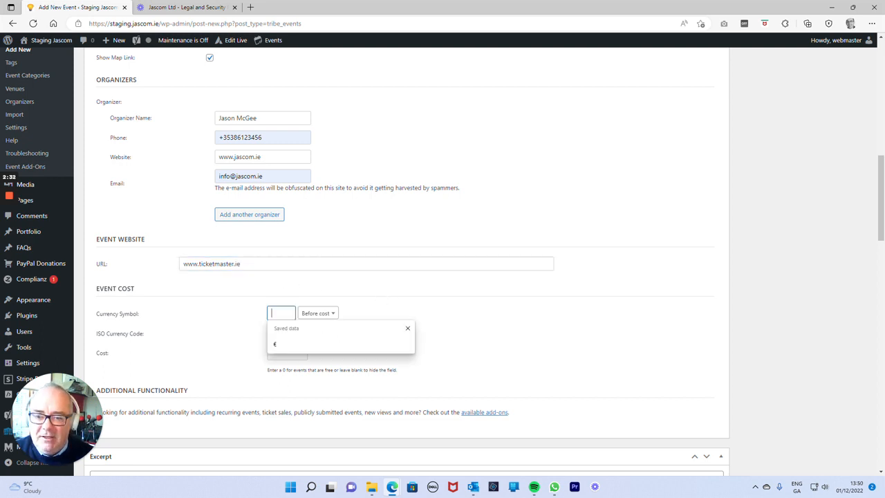
{"action": "left_click", "coordinate": [366, 303]}
{"action": "left_click", "coordinate": [282, 314]}
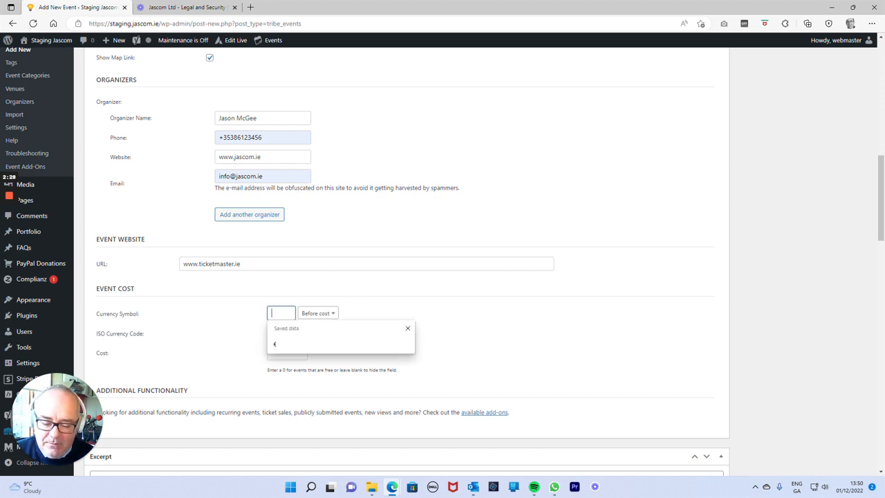
{"action": "type", "text": "€"}
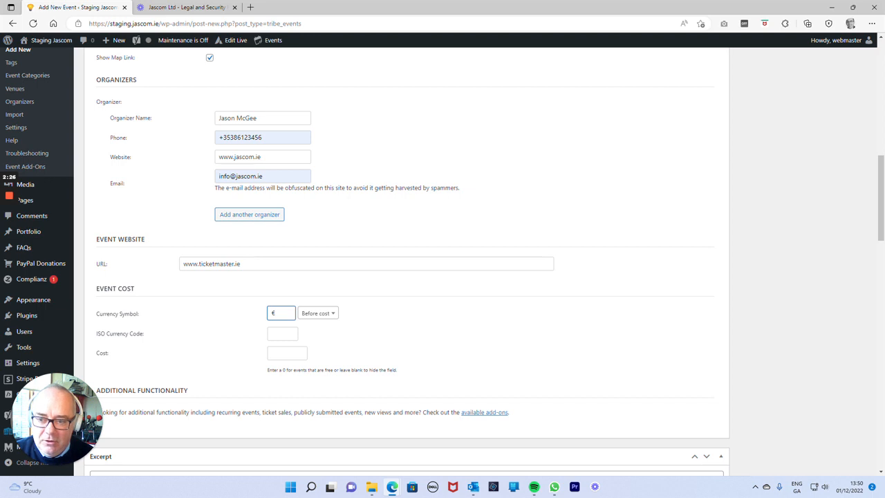
{"action": "left_click", "coordinate": [287, 354]}
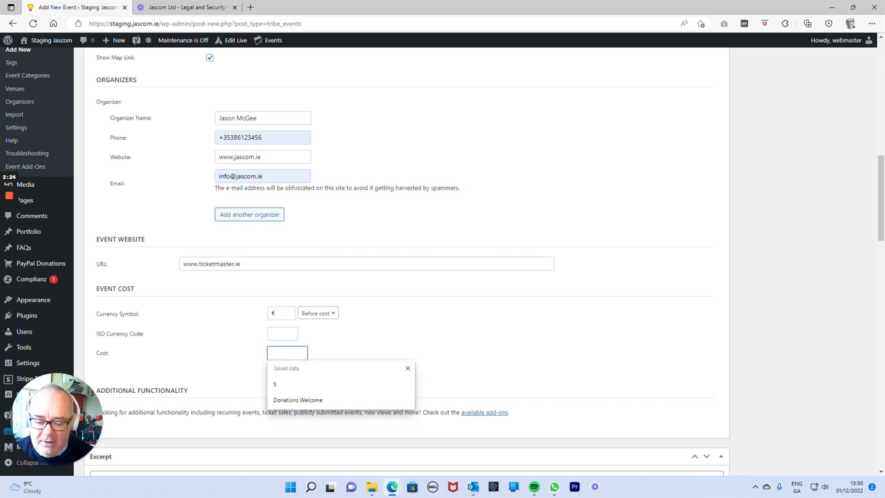
{"action": "type", "text": "FREE"}
{"action": "left_click", "coordinate": [373, 348]}
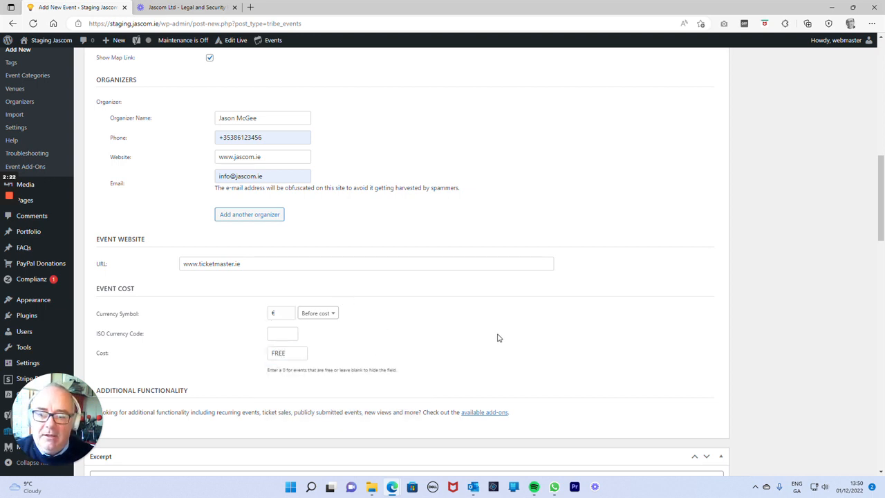
Set the media library picture santa-claus-1906513_1920-1.jpg as the event's featured image
{"action": "scroll", "coordinate": [520, 330], "scroll_direction": "up", "scroll_amount": 7}
{"action": "scroll", "coordinate": [524, 364], "scroll_direction": "down", "scroll_amount": 2}
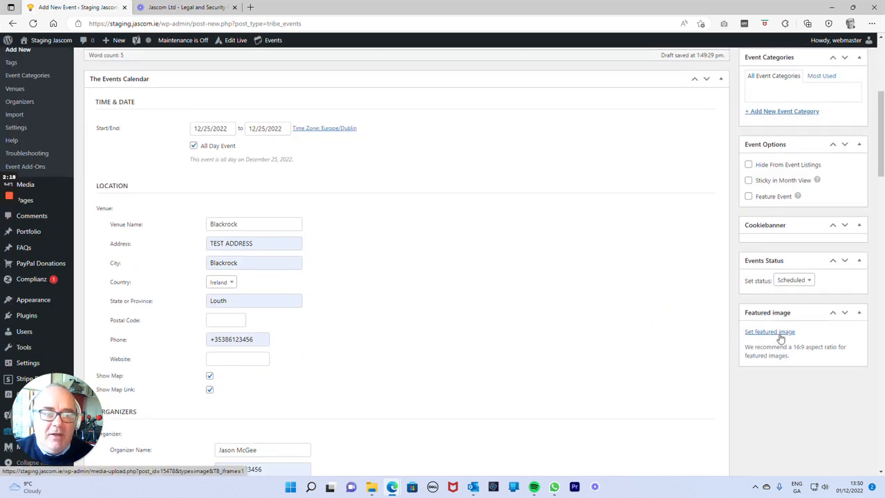
{"action": "left_click", "coordinate": [770, 332]}
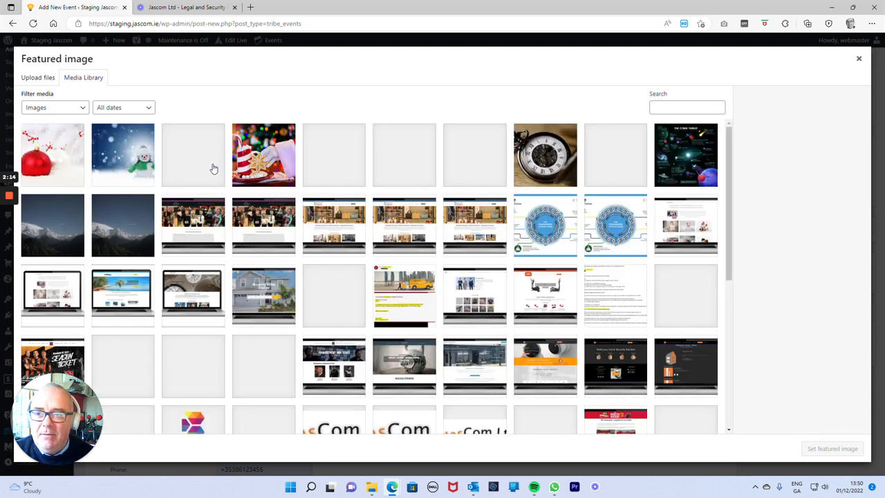
{"action": "left_click", "coordinate": [208, 152]}
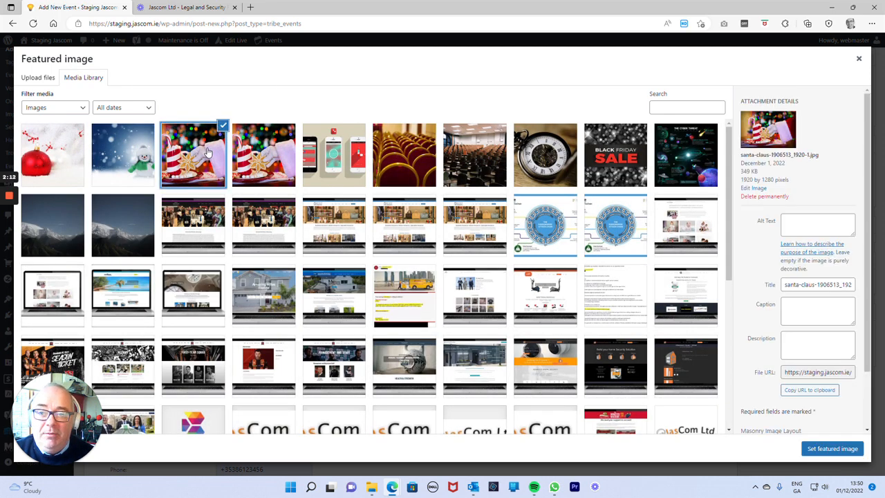
{"action": "left_click", "coordinate": [833, 449]}
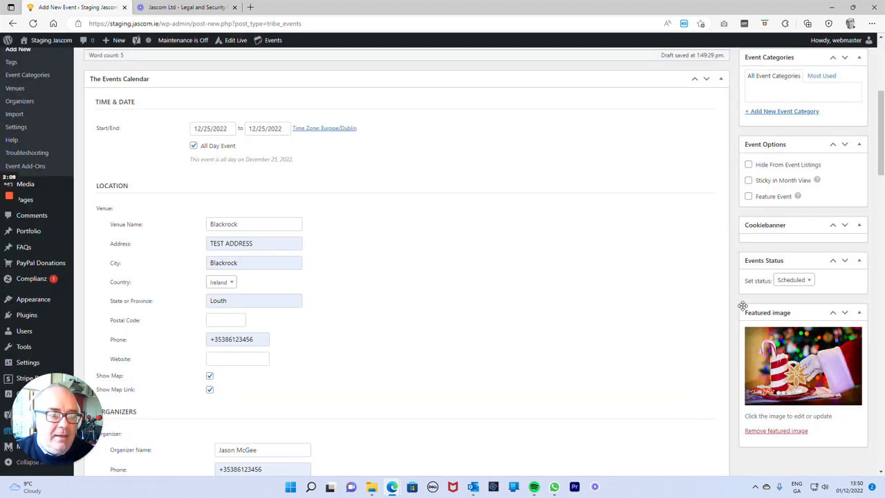
Enter the comma-separated event tags Christmas, Day, Blackrock and Ireland
{"action": "scroll", "coordinate": [742, 305], "scroll_direction": "up", "scroll_amount": 2}
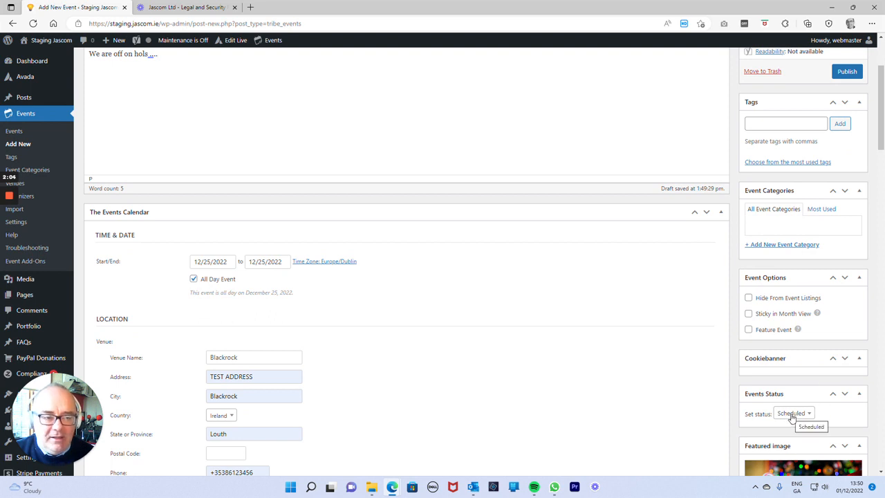
{"action": "scroll", "coordinate": [792, 410], "scroll_direction": "up", "scroll_amount": 1}
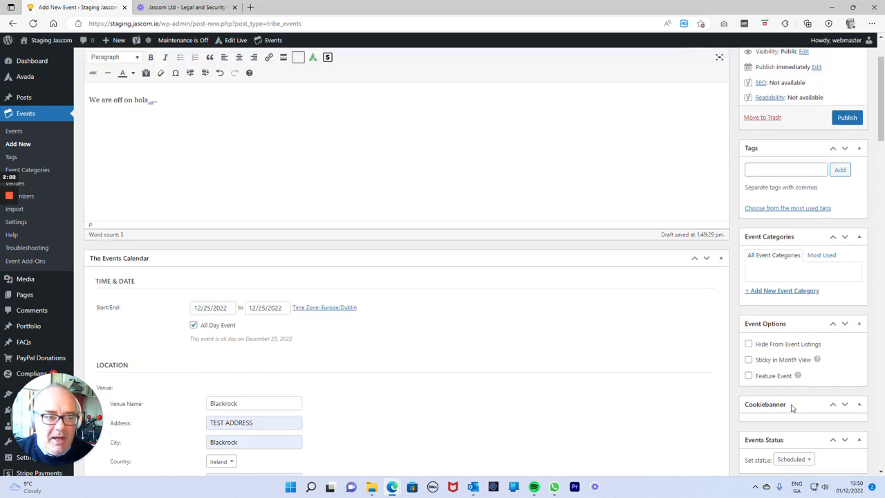
{"action": "scroll", "coordinate": [793, 408], "scroll_direction": "up", "scroll_amount": 2}
{"action": "left_click", "coordinate": [785, 257]}
{"action": "type", "text": "Chri"}
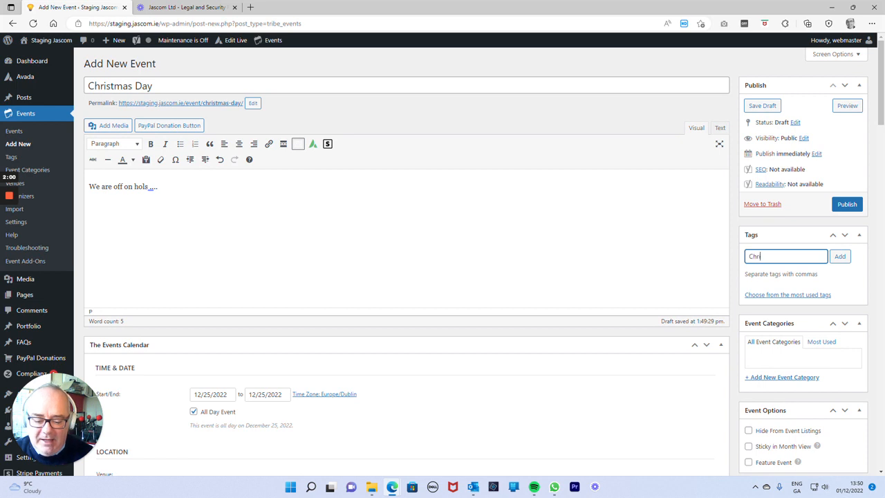
{"action": "type", "text": "st"}
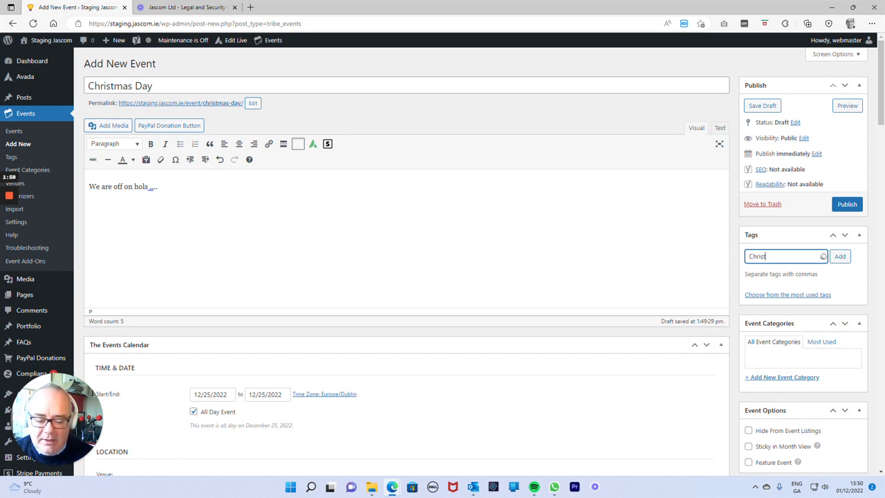
{"action": "type", "text": "mas, Da"}
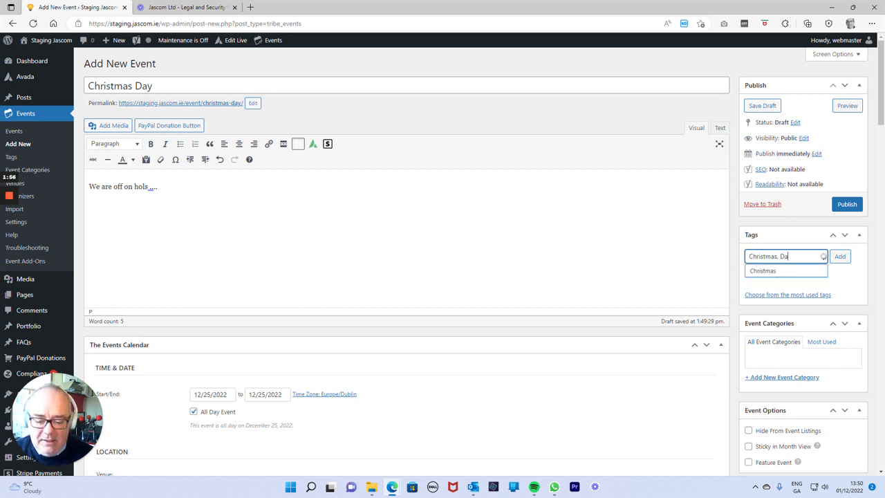
{"action": "type", "text": "y, Blackrock"}
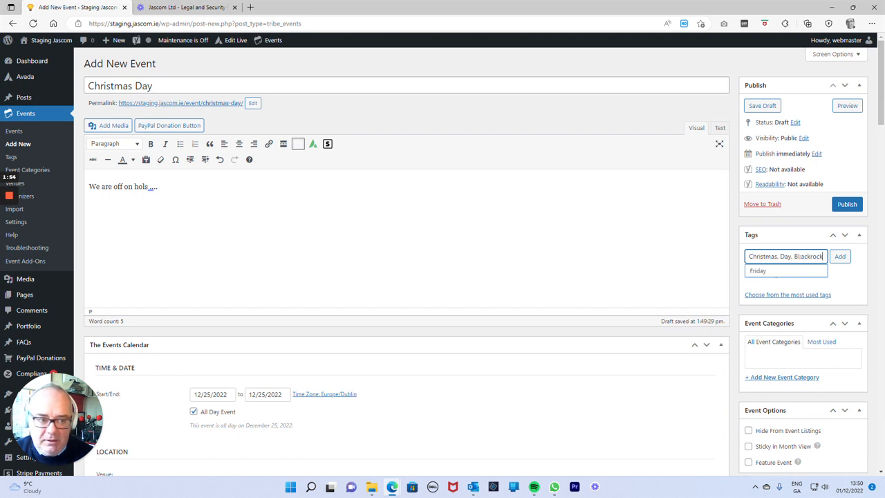
{"action": "type", "text": ", Ireland"}
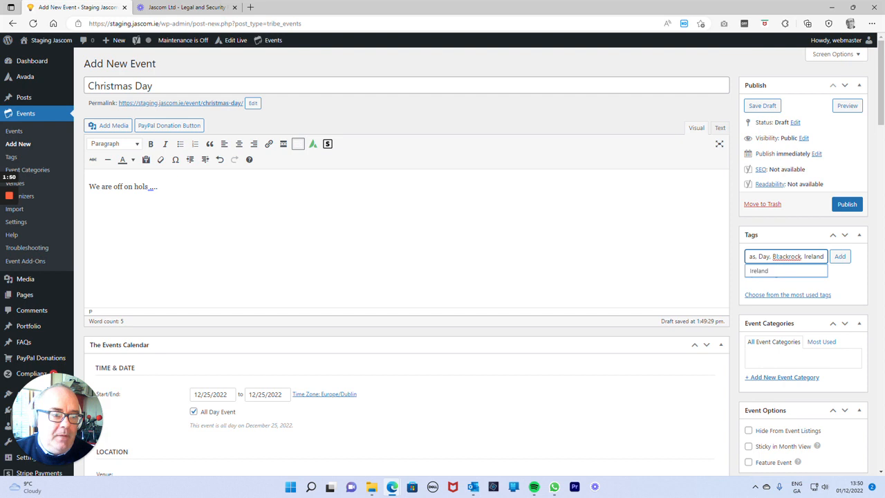
Correct the spelling of "Blackrock" in the tag entry and add all the entered tags to the event
{"action": "left_click", "coordinate": [778, 257]}
{"action": "left_click", "coordinate": [813, 310]}
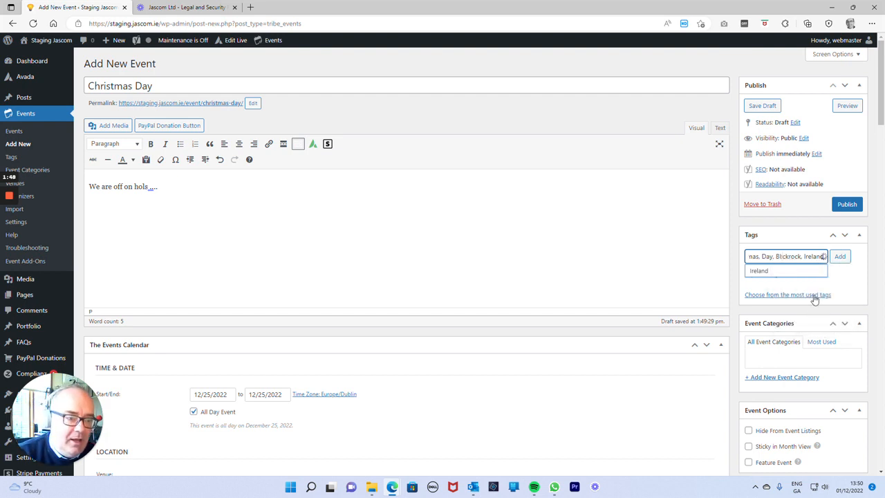
{"action": "key", "text": "BackSpace"}
{"action": "type", "text": "a"}
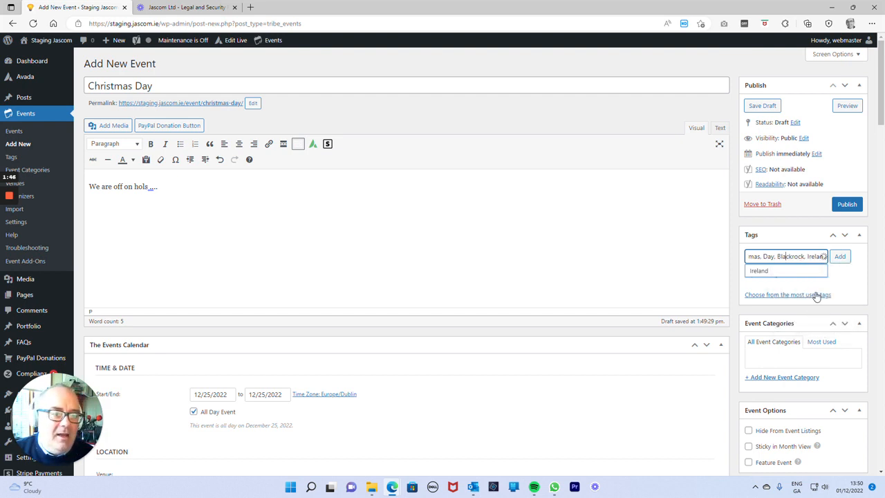
{"action": "left_click", "coordinate": [862, 263]}
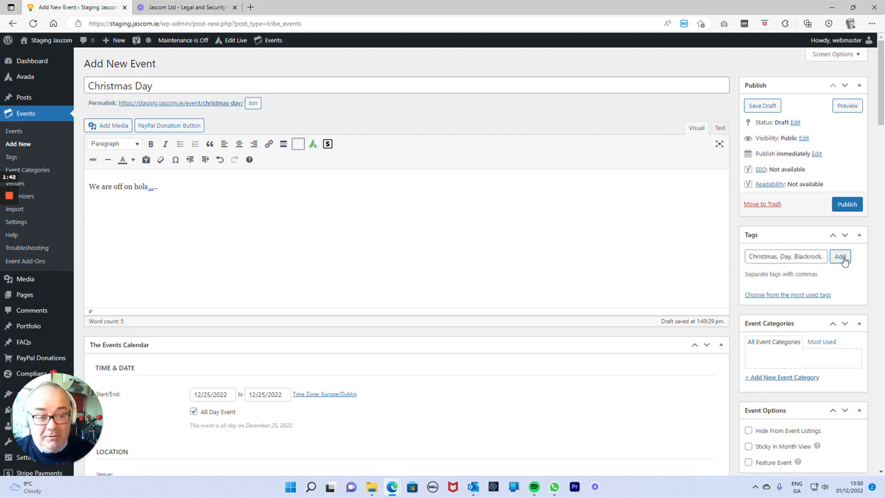
{"action": "left_click", "coordinate": [842, 256]}
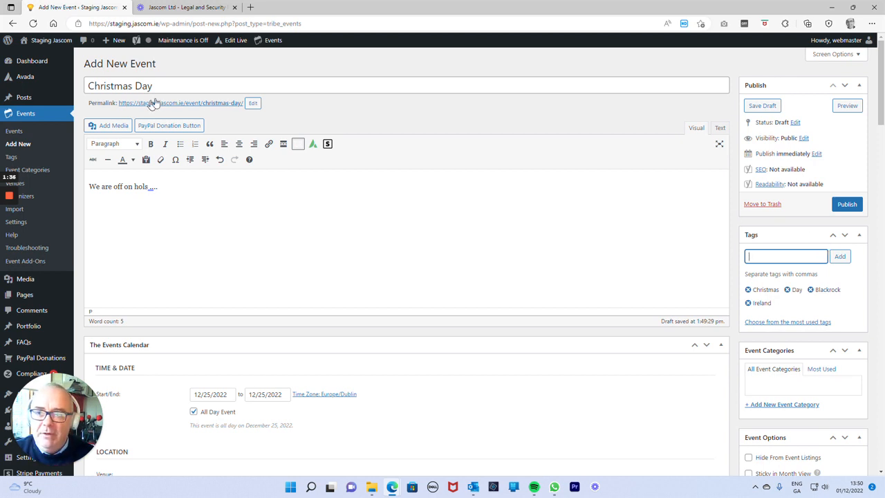
Look over the venue, organizer and featured image details and try to publish the event
{"action": "scroll", "coordinate": [407, 276], "scroll_direction": "down", "scroll_amount": 3}
{"action": "scroll", "coordinate": [250, 222], "scroll_direction": "down", "scroll_amount": 3}
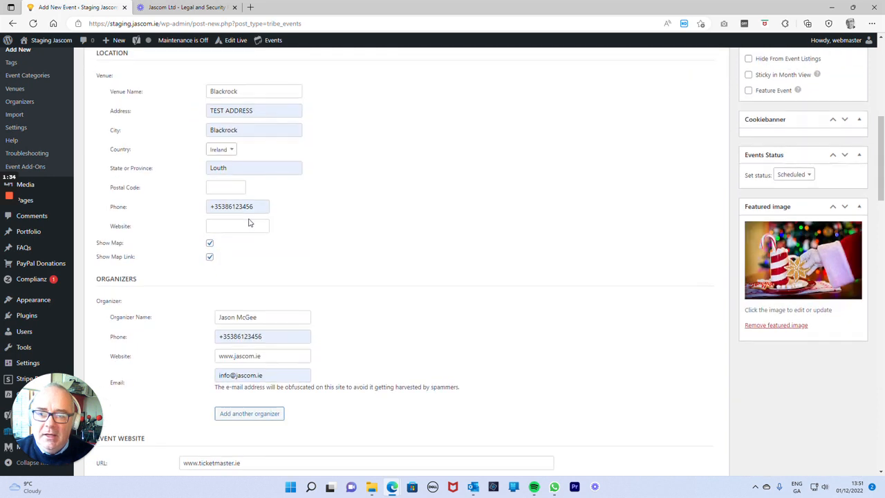
{"action": "scroll", "coordinate": [249, 222], "scroll_direction": "down", "scroll_amount": 5}
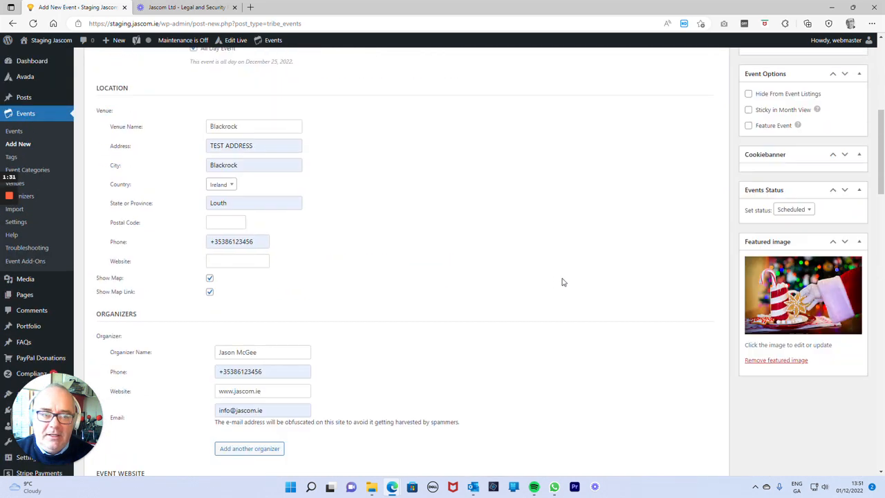
{"action": "scroll", "coordinate": [563, 282], "scroll_direction": "up", "scroll_amount": 1}
{"action": "scroll", "coordinate": [804, 229], "scroll_direction": "up", "scroll_amount": 3}
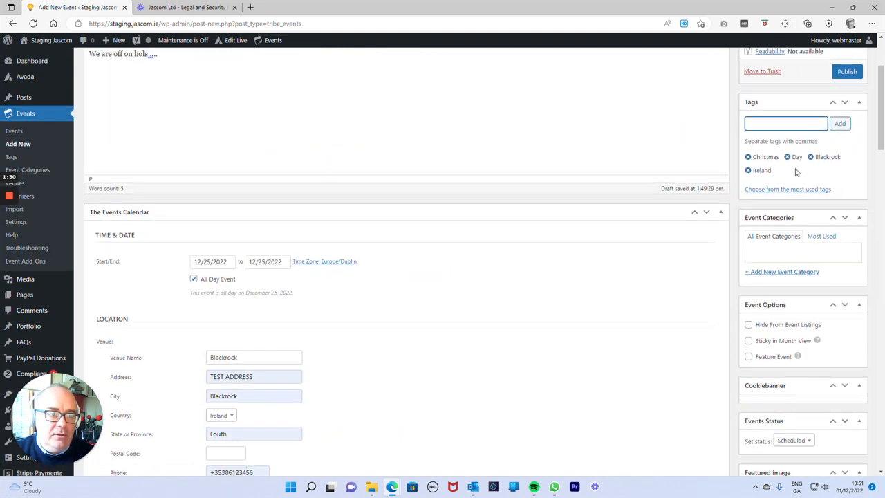
{"action": "left_click", "coordinate": [846, 205]}
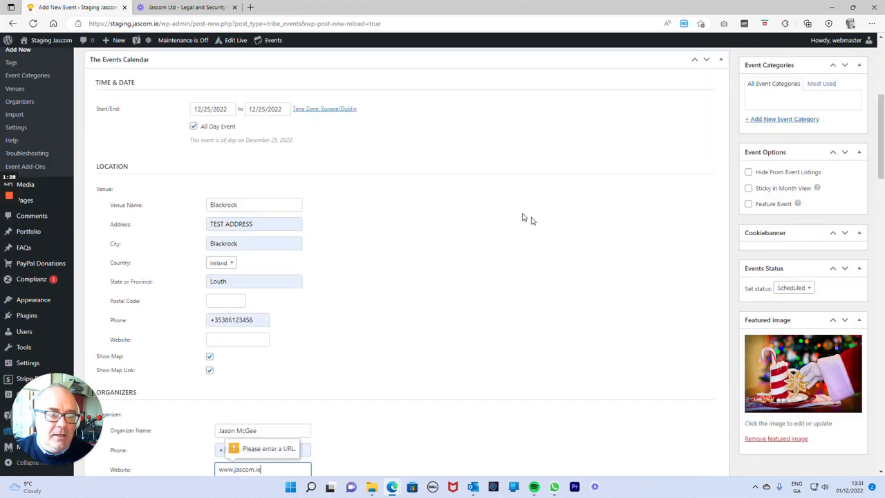
Check the rest of the event form down to the Yoast SEO section and try publishing again
{"action": "scroll", "coordinate": [529, 215], "scroll_direction": "up", "scroll_amount": 4}
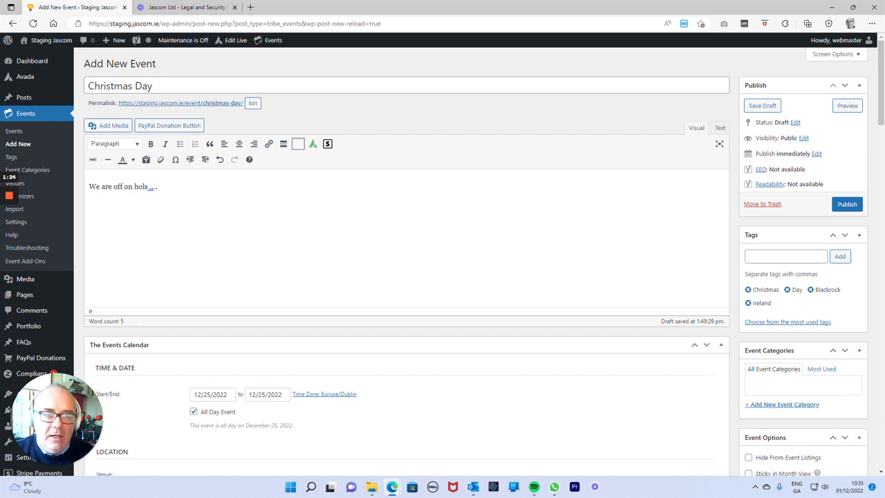
{"action": "scroll", "coordinate": [675, 239], "scroll_direction": "down", "scroll_amount": 15}
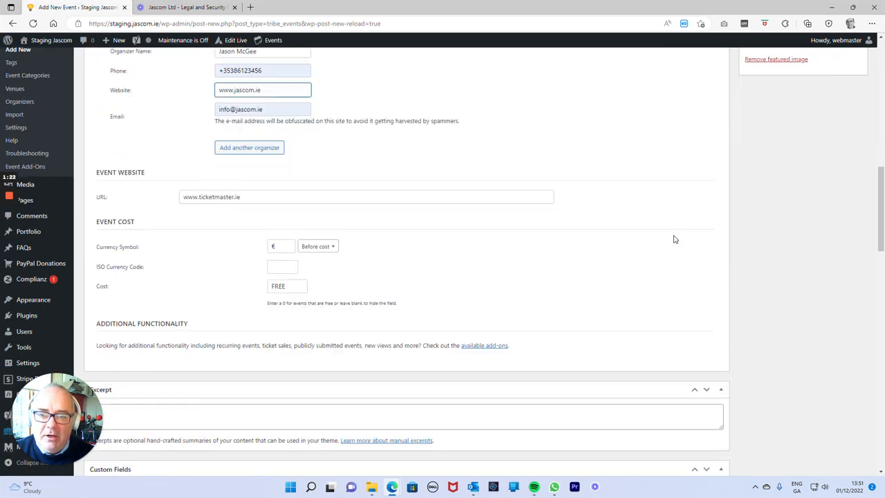
{"action": "scroll", "coordinate": [674, 238], "scroll_direction": "down", "scroll_amount": 15}
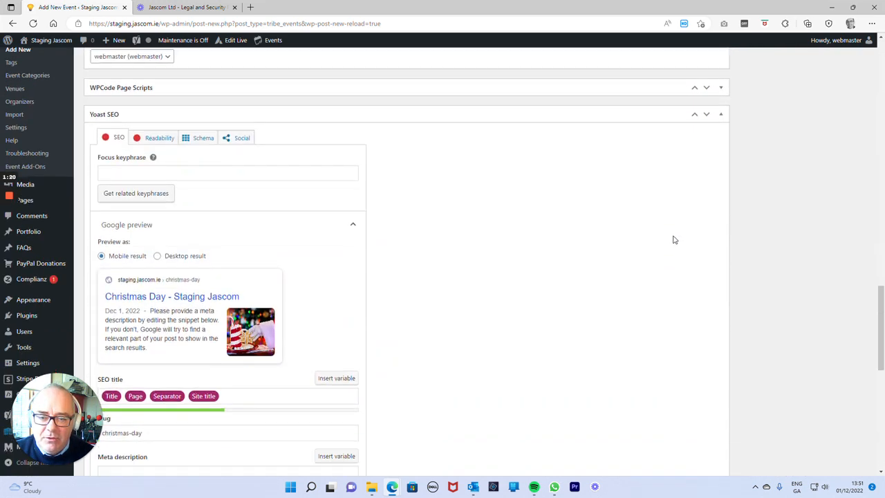
{"action": "scroll", "coordinate": [674, 239], "scroll_direction": "down", "scroll_amount": 3}
{"action": "scroll", "coordinate": [675, 240], "scroll_direction": "up", "scroll_amount": 20}
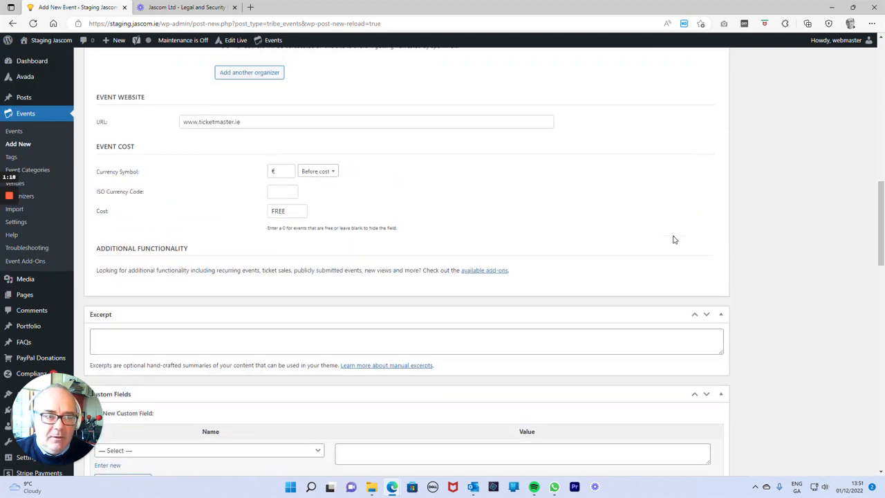
{"action": "scroll", "coordinate": [674, 239], "scroll_direction": "up", "scroll_amount": 5}
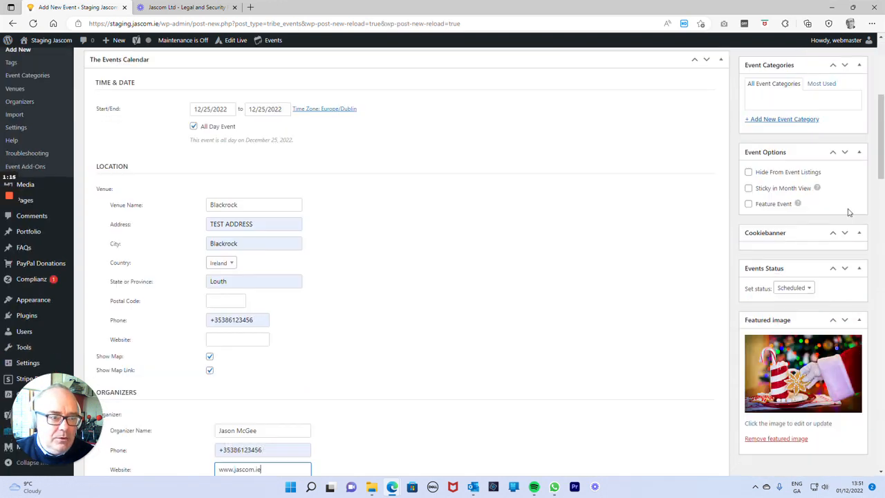
{"action": "key", "text": "Return"}
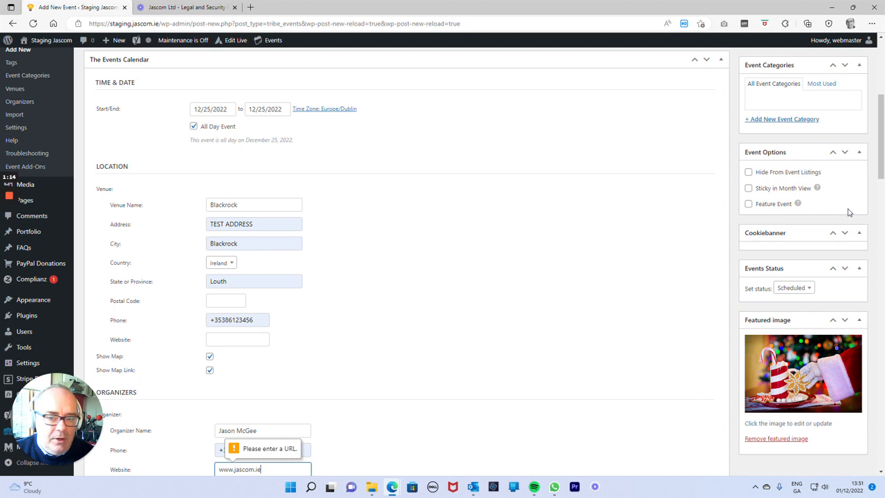
{"action": "scroll", "coordinate": [429, 266], "scroll_direction": "down", "scroll_amount": 3}
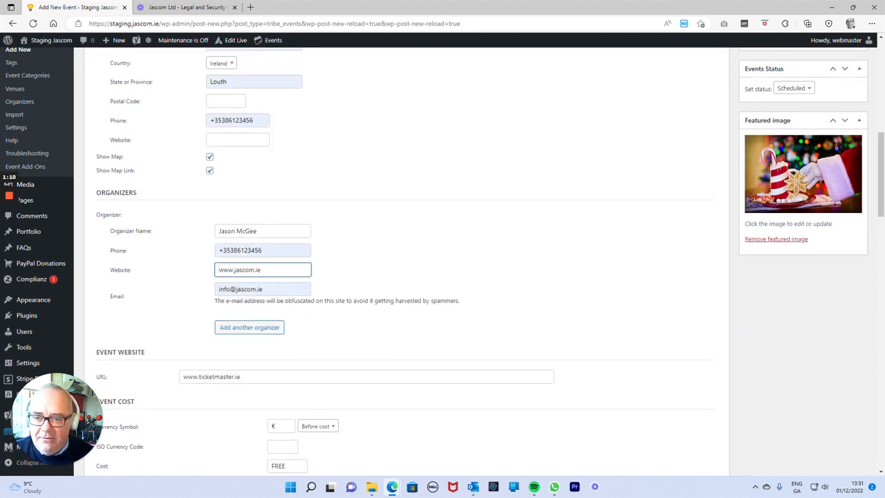
{"action": "type", "text": "https://"}
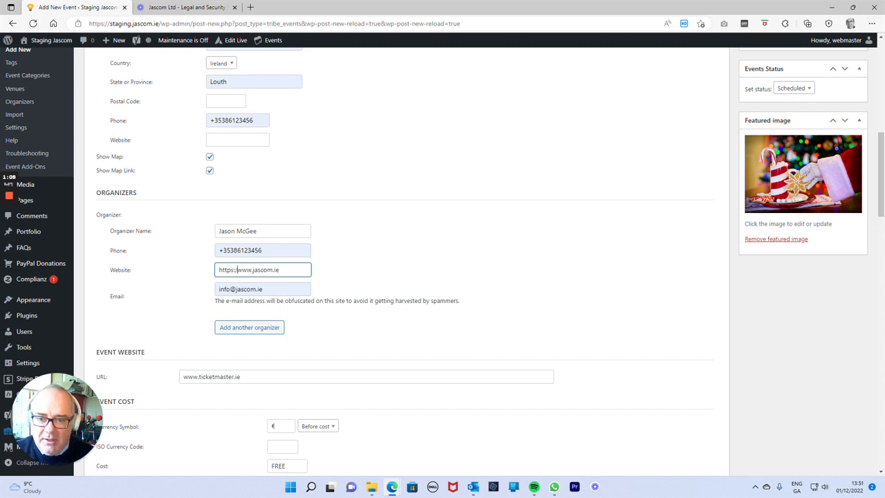
{"action": "left_click", "coordinate": [411, 274]}
{"action": "left_click_drag", "start_coordinate": [881, 211], "coordinate": [882, 120]}
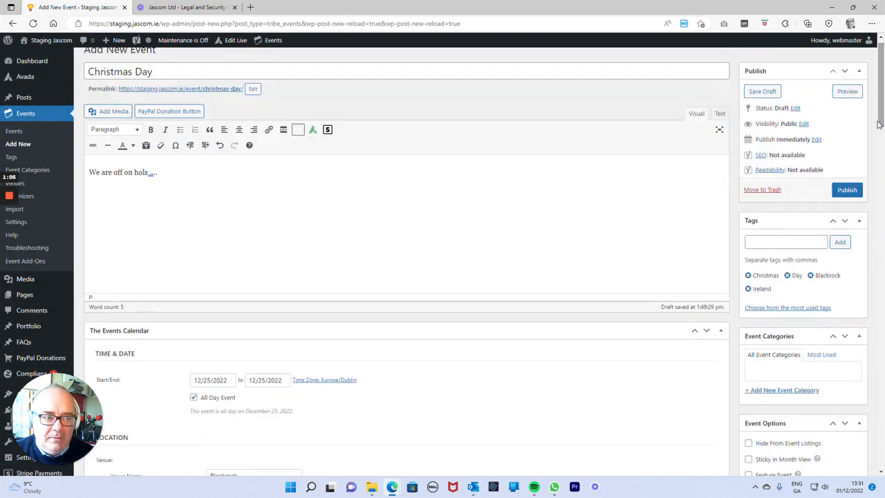
{"action": "left_click", "coordinate": [848, 189]}
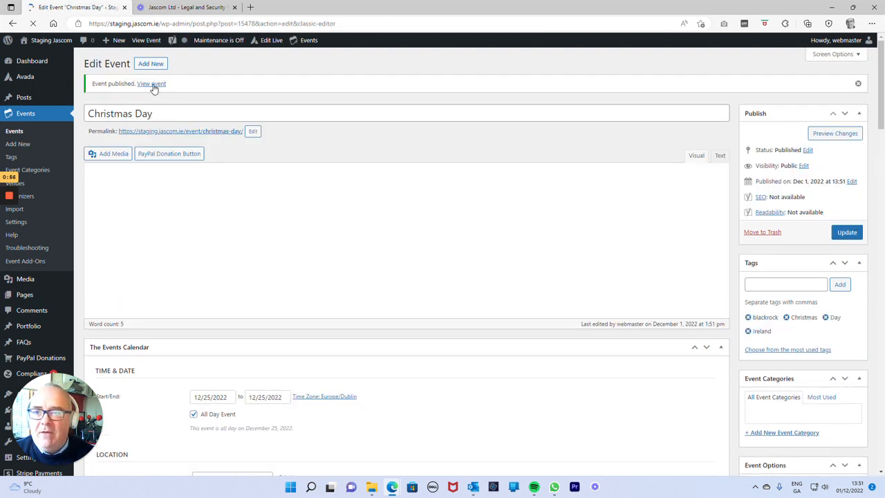
View the published Christmas Day event page and examine its image, details, organizer, venue and map
{"action": "left_click", "coordinate": [153, 84]}
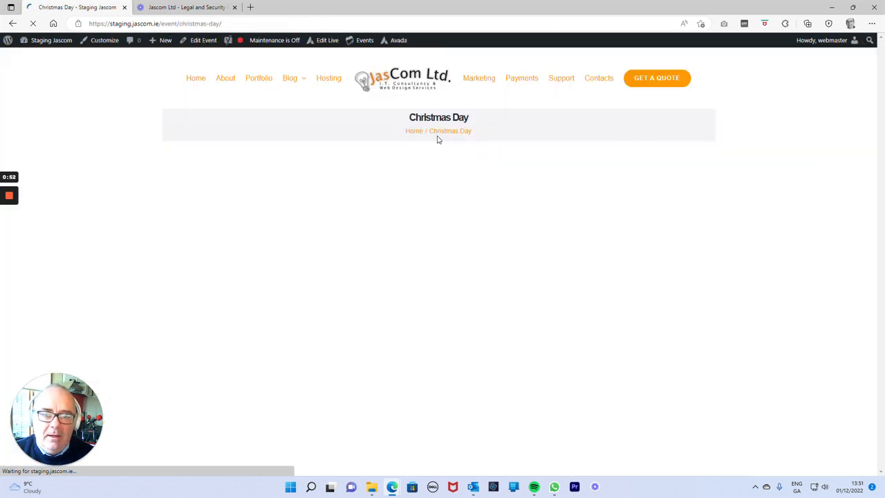
{"action": "scroll", "coordinate": [460, 162], "scroll_direction": "down", "scroll_amount": 2}
{"action": "scroll", "coordinate": [381, 133], "scroll_direction": "down", "scroll_amount": 1}
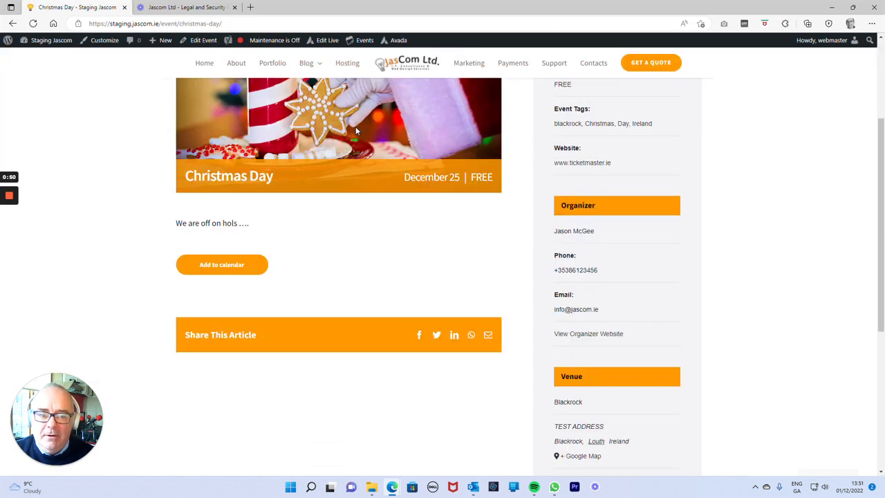
{"action": "scroll", "coordinate": [366, 124], "scroll_direction": "up", "scroll_amount": 2}
{"action": "scroll", "coordinate": [621, 362], "scroll_direction": "down", "scroll_amount": 6}
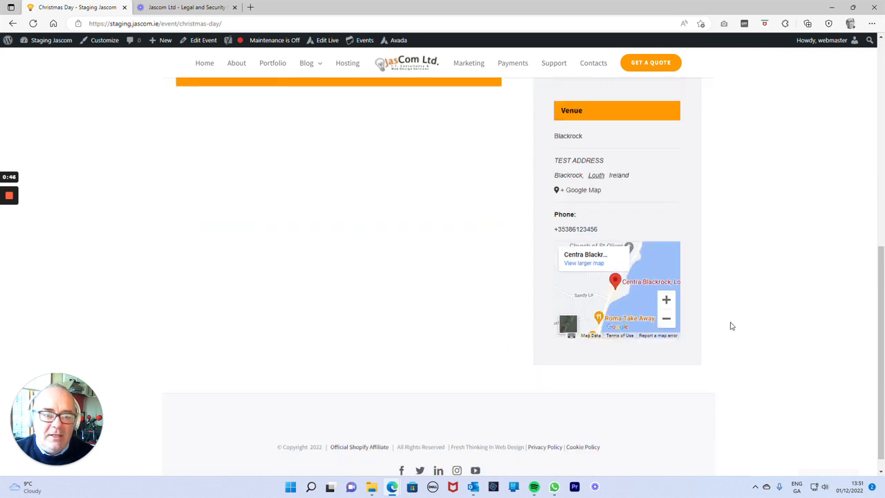
{"action": "scroll", "coordinate": [732, 326], "scroll_direction": "up", "scroll_amount": 4}
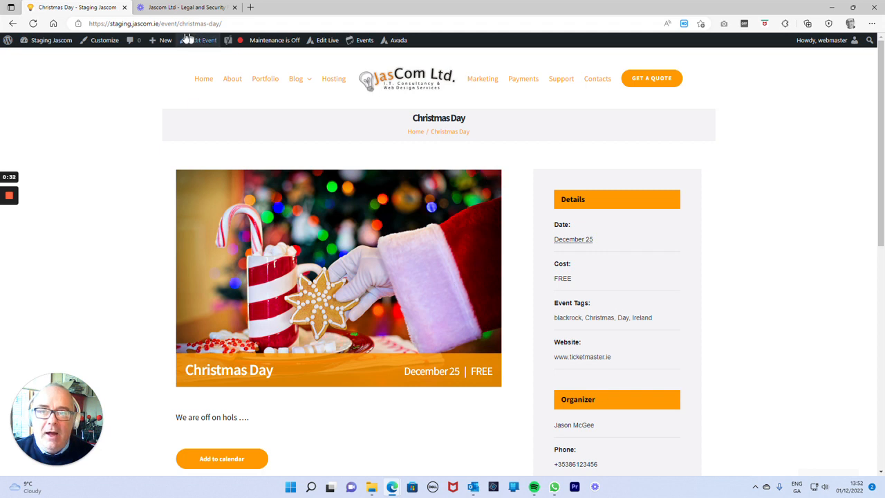
Open the site's events overview at staging.jascom.ie/event/ and show the upcoming events in List view
{"action": "left_click_drag", "start_coordinate": [224, 24], "coordinate": [177, 24]}
{"action": "key", "text": "BackSpace"}
{"action": "key", "text": "Return"}
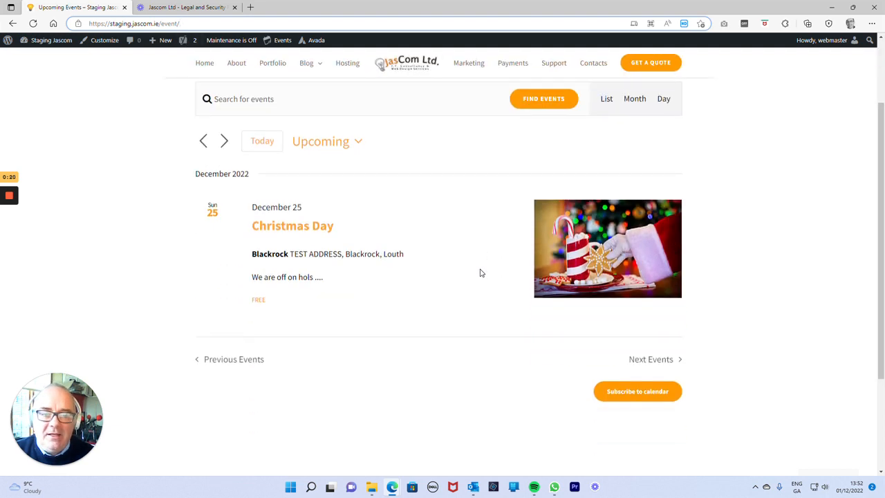
{"action": "scroll", "coordinate": [478, 270], "scroll_direction": "up", "scroll_amount": 2}
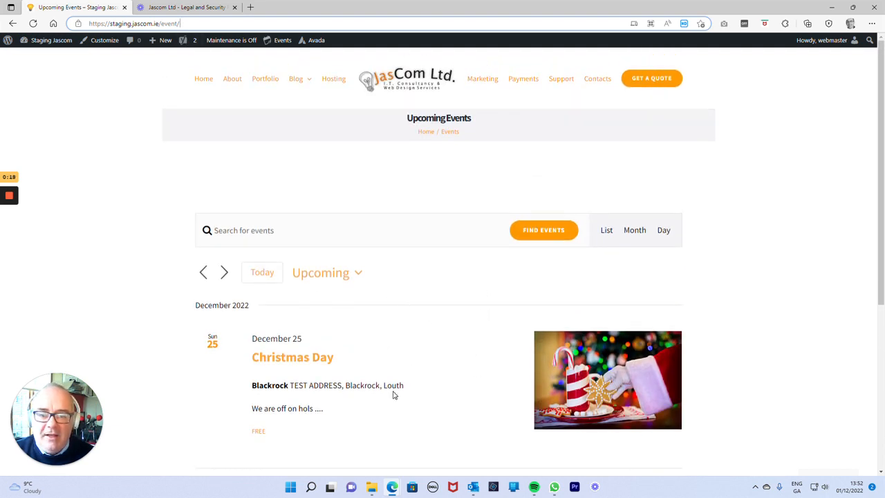
{"action": "scroll", "coordinate": [415, 311], "scroll_direction": "down", "scroll_amount": 1}
{"action": "left_click", "coordinate": [613, 159]}
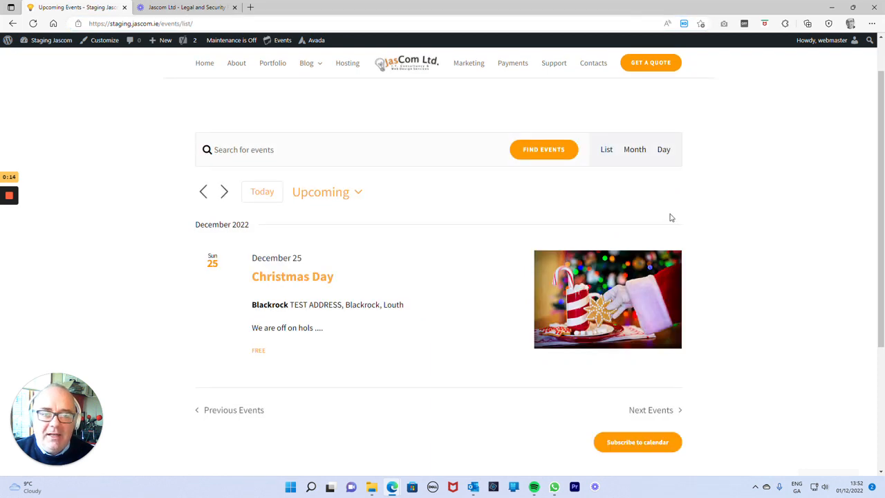
Switch the events overview to Month view and look through the December 2022 calendar
{"action": "left_click", "coordinate": [634, 151]}
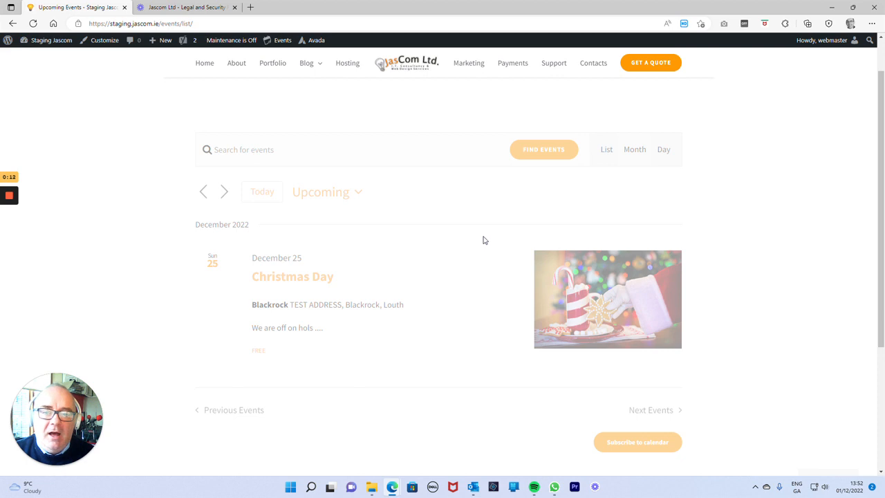
{"action": "scroll", "coordinate": [482, 239], "scroll_direction": "down", "scroll_amount": 6}
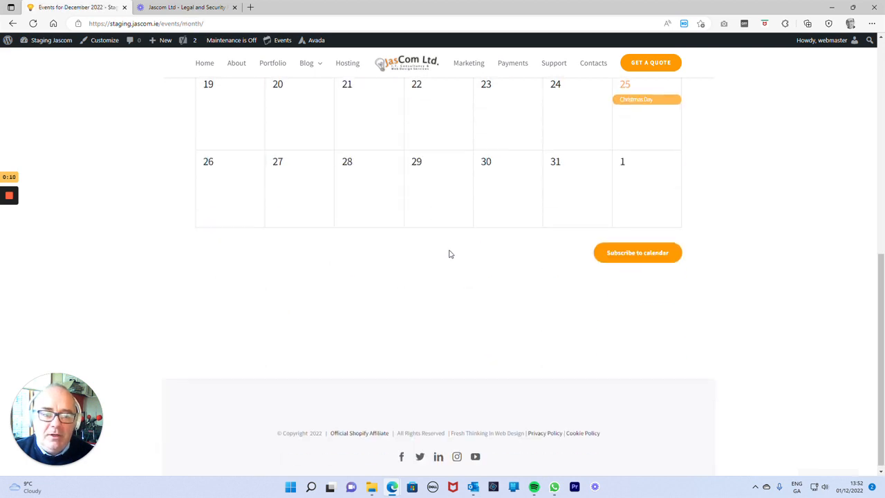
{"action": "scroll", "coordinate": [449, 253], "scroll_direction": "up", "scroll_amount": 8}
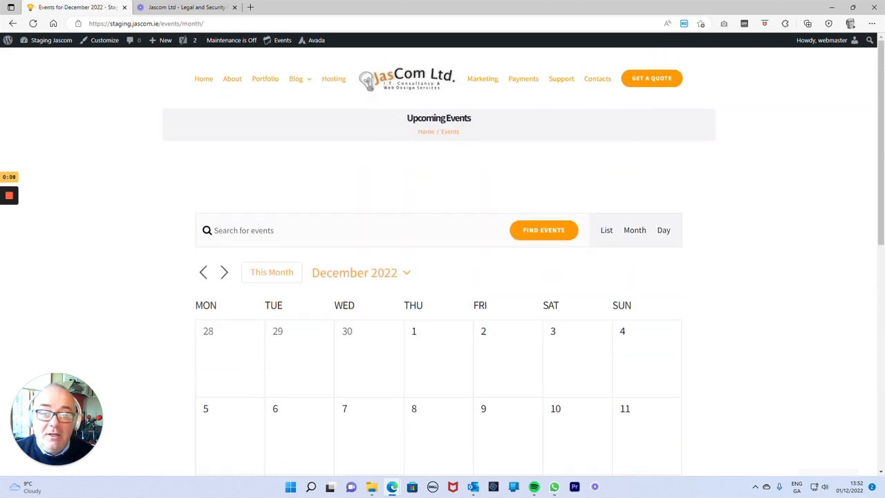
{"action": "mouse_move", "coordinate": [10, 196]}
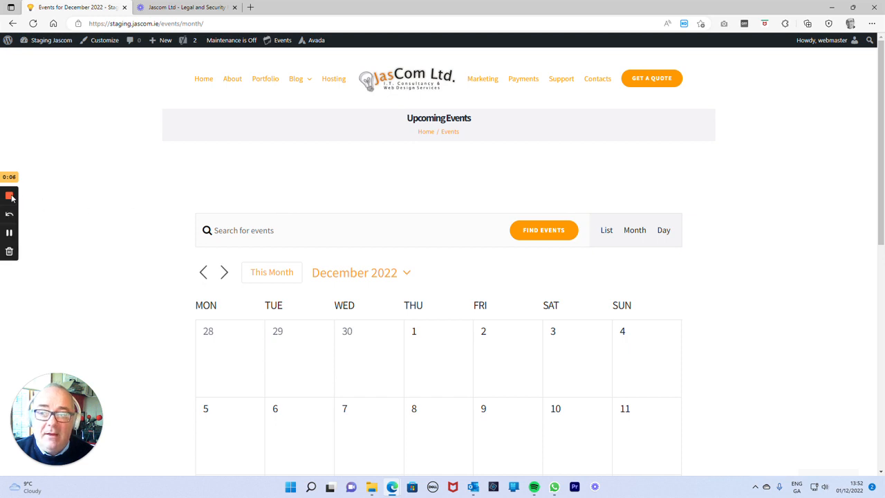